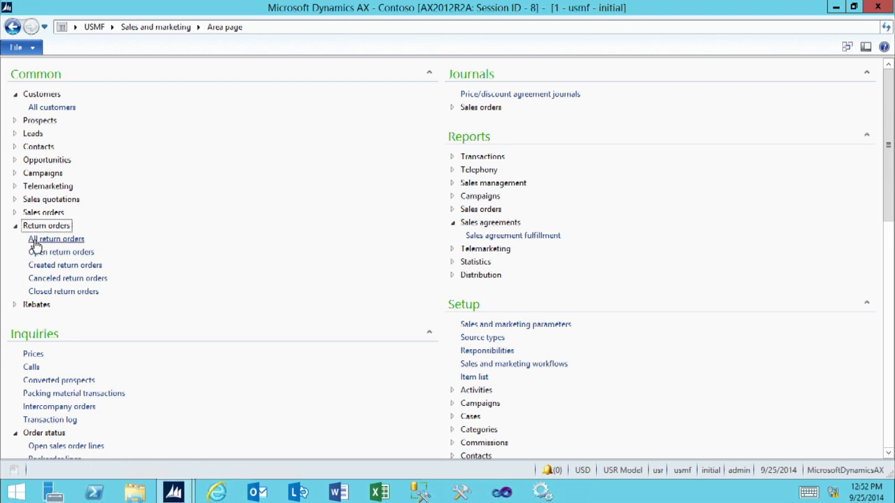
Step: Create a return order for the customer Owl Wholesales from the list of all return orders
click(42, 241)
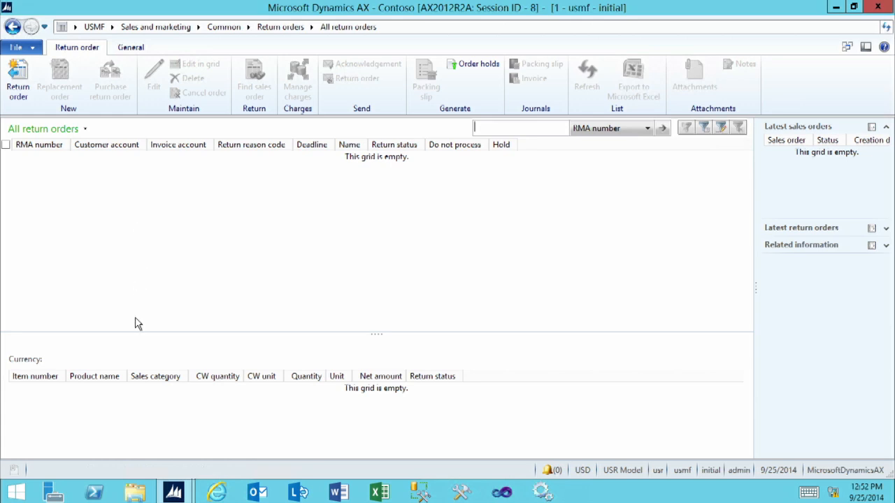
click(23, 74)
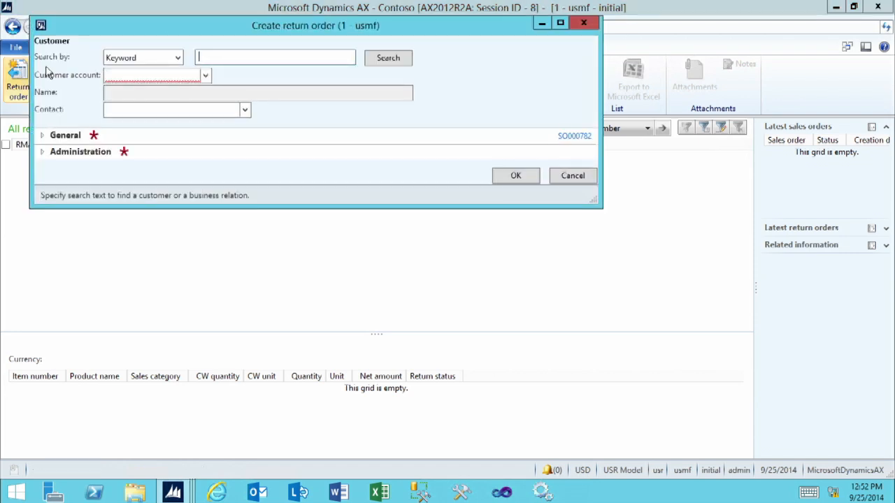
drag(179, 25, 312, 88)
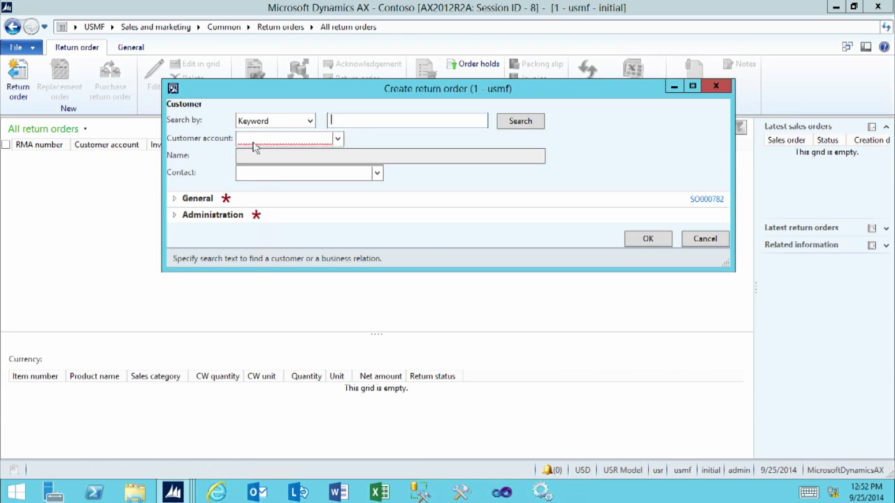
click(338, 140)
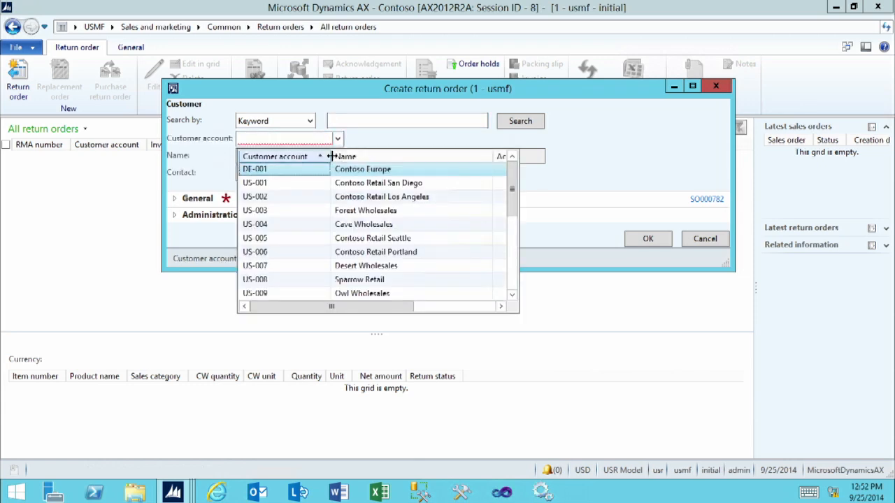
click(277, 299)
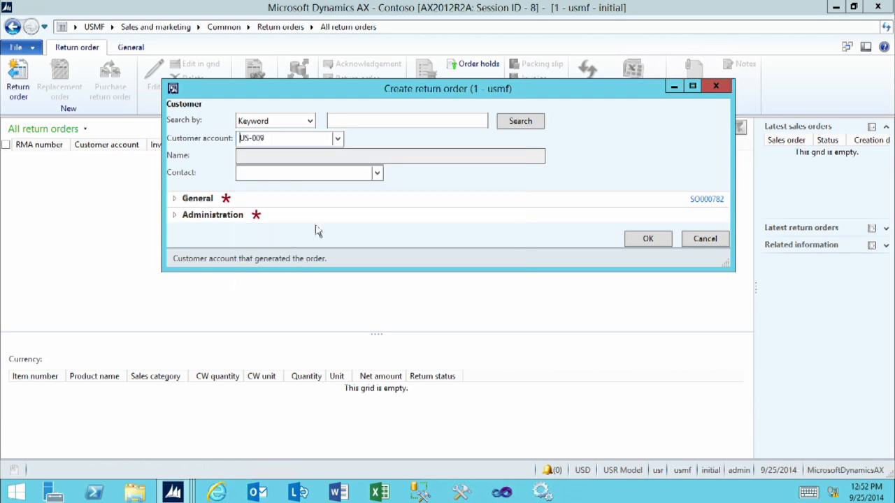
click(639, 239)
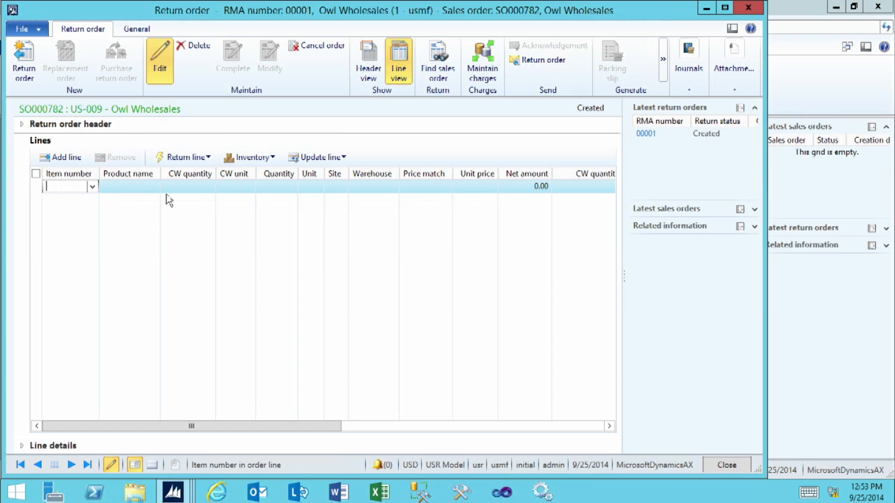
Step: Open the sales order search for the return order and widen the Delivery name and Invoice columns
click(438, 62)
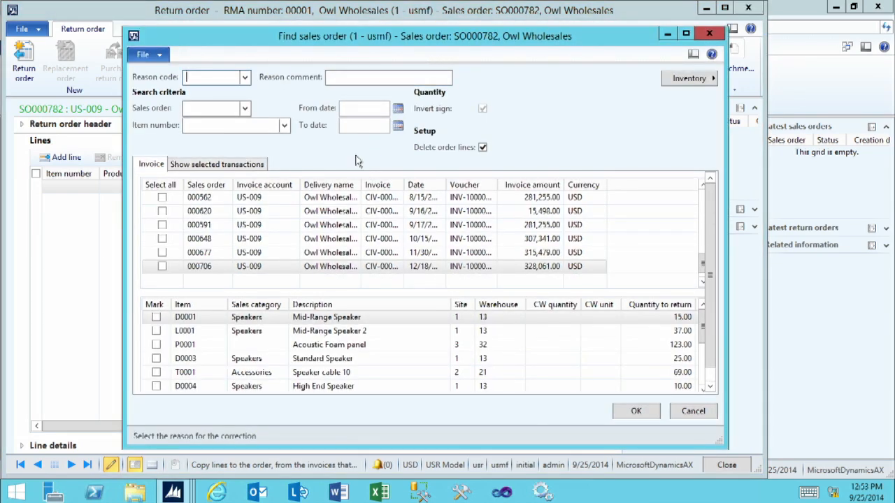
drag(361, 183, 380, 182)
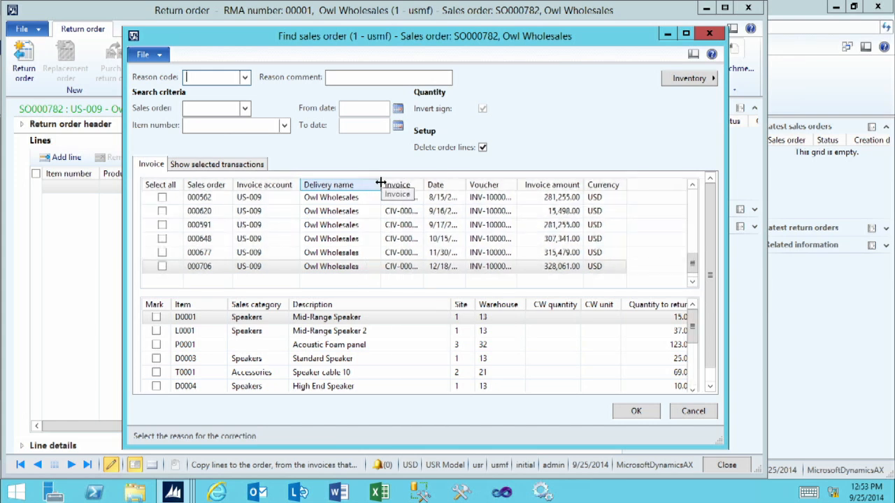
drag(424, 181, 443, 181)
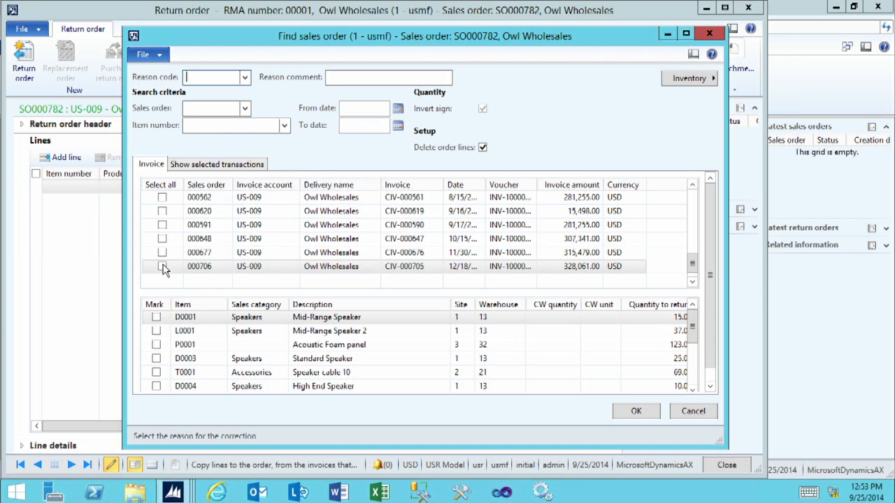
Step: Mark all lines of the 12/18 invoice for return, maximize the window, and clear the marks again
click(162, 268)
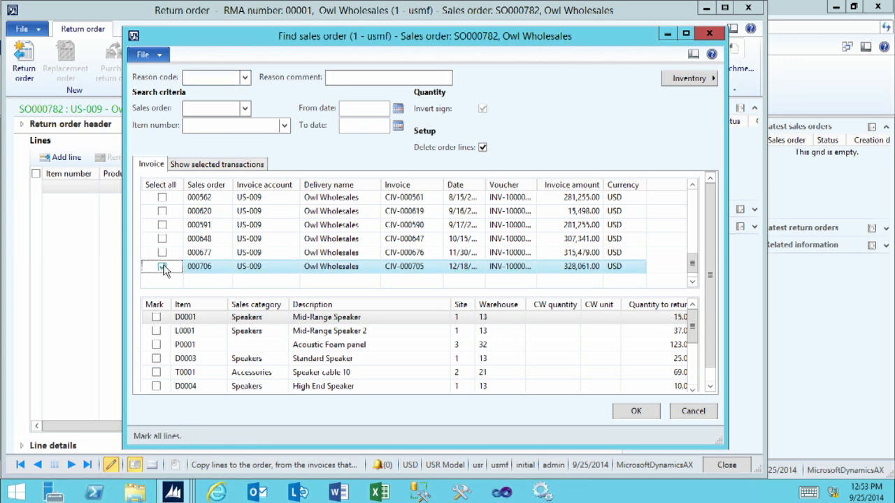
click(206, 323)
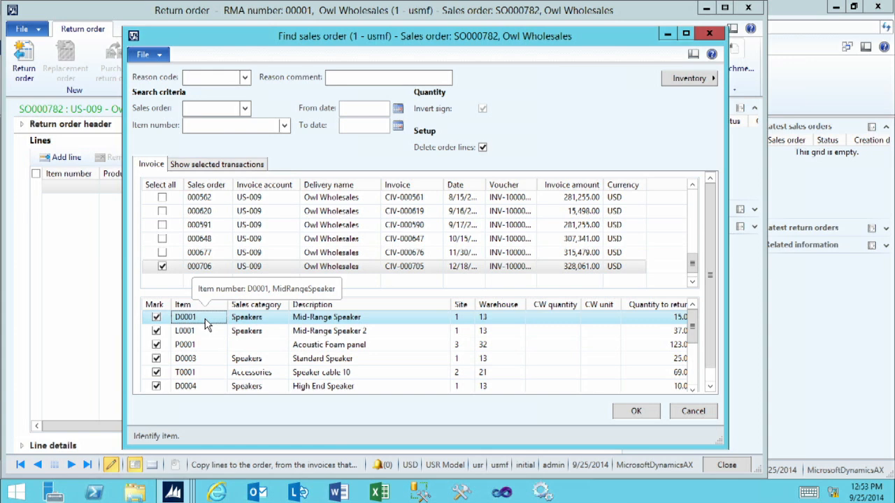
click(686, 33)
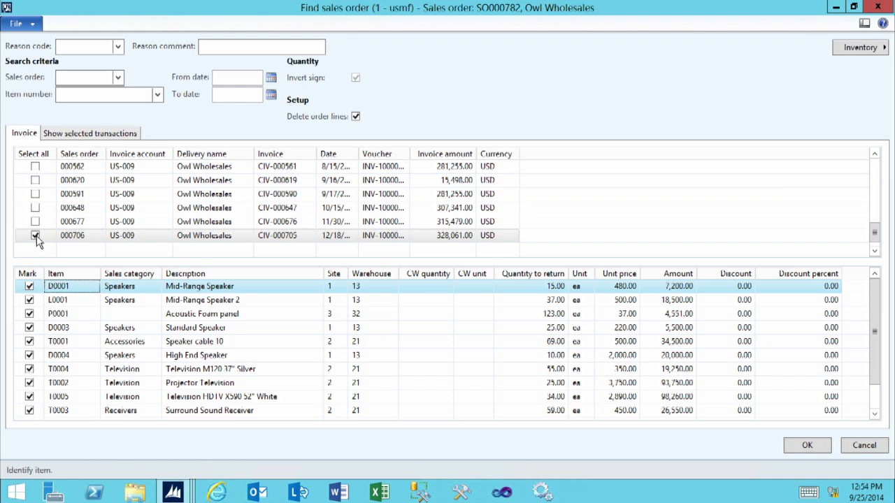
click(35, 237)
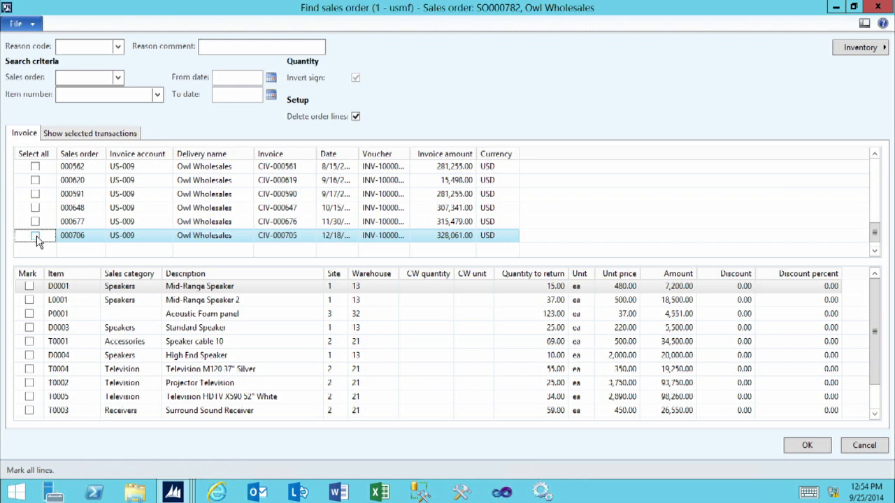
Step: Mark the Standard Speaker line of the 12/18 invoice for return and set its quantity to return to 1
click(29, 328)
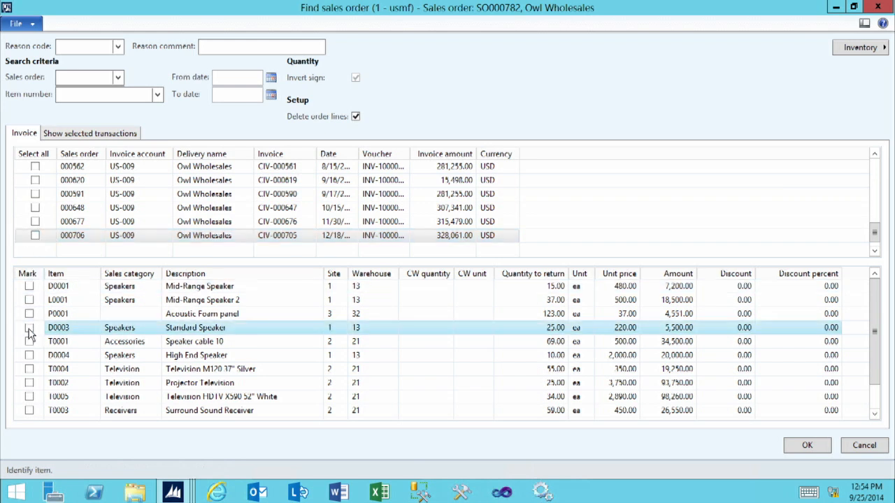
click(532, 327)
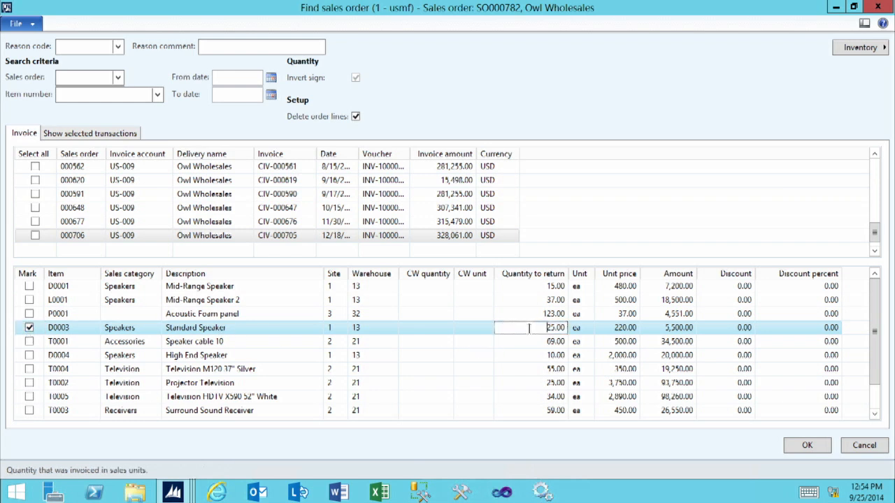
text(1)
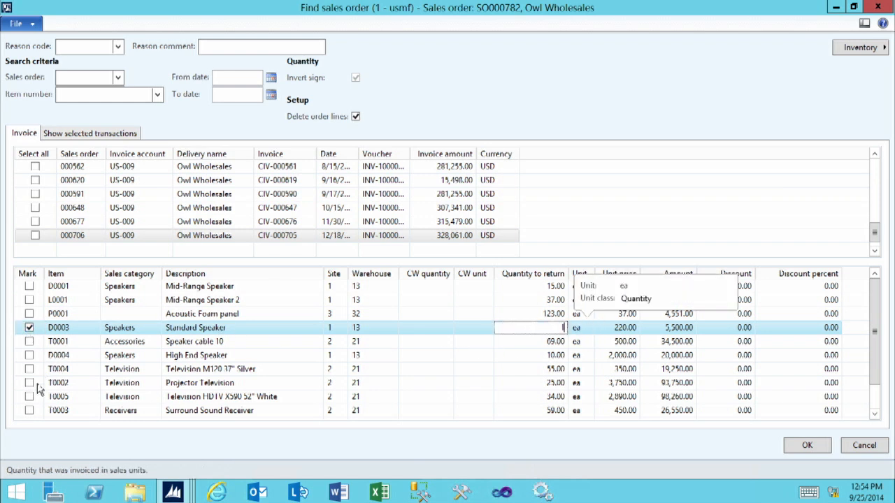
Step: Mark the Speaker cable 10 line of the same invoice and set its quantity to return to 1
click(29, 343)
click(29, 342)
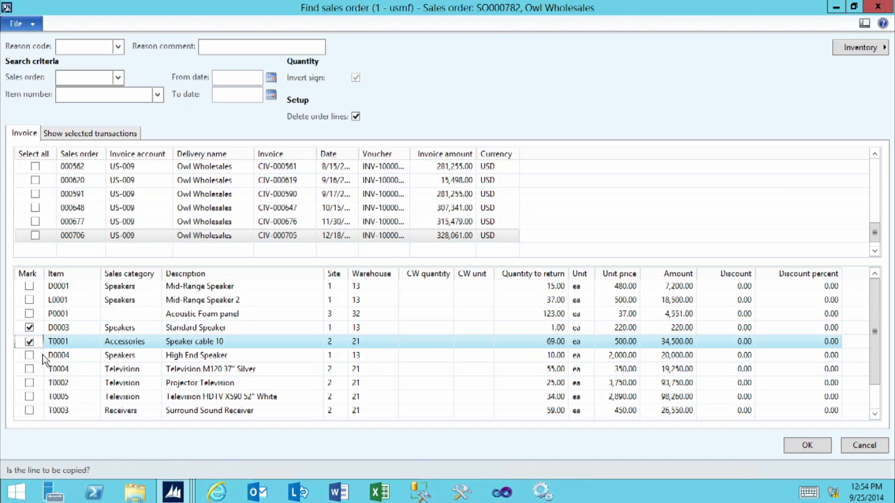
click(523, 343)
drag(523, 344, 633, 341)
text(1)
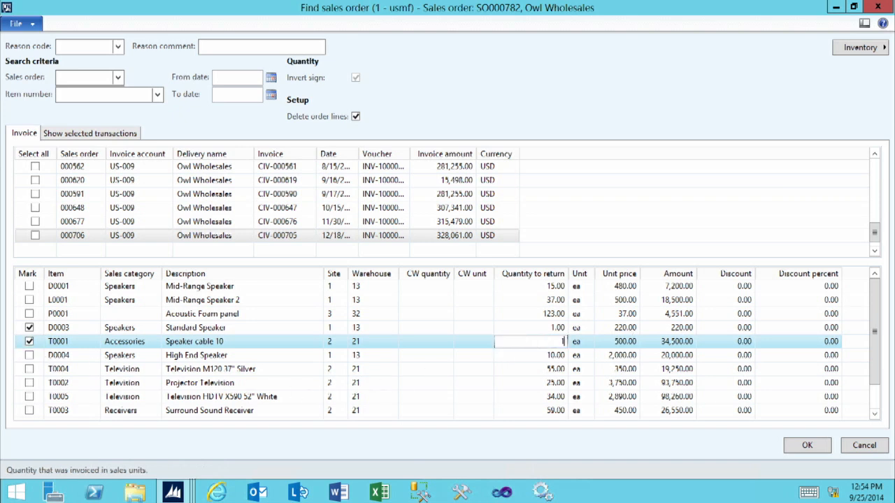
click(529, 326)
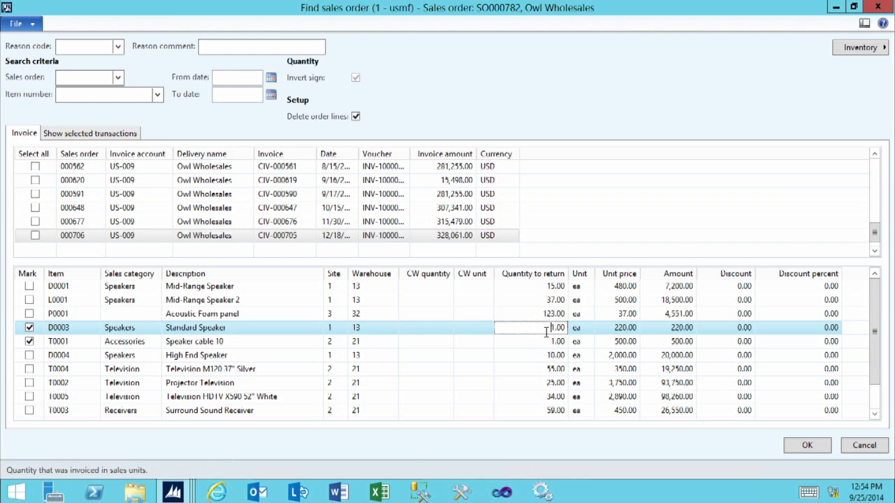
Step: Set the reason code for the return to QUALITY
click(62, 46)
click(118, 47)
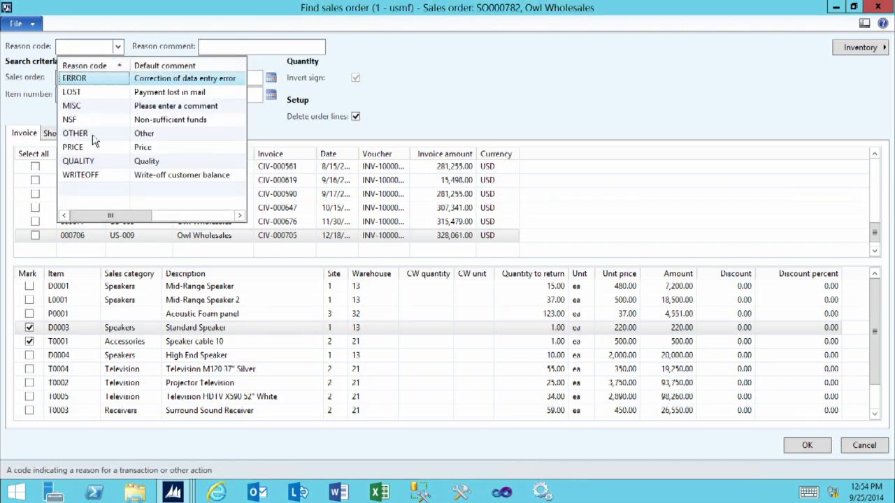
click(96, 161)
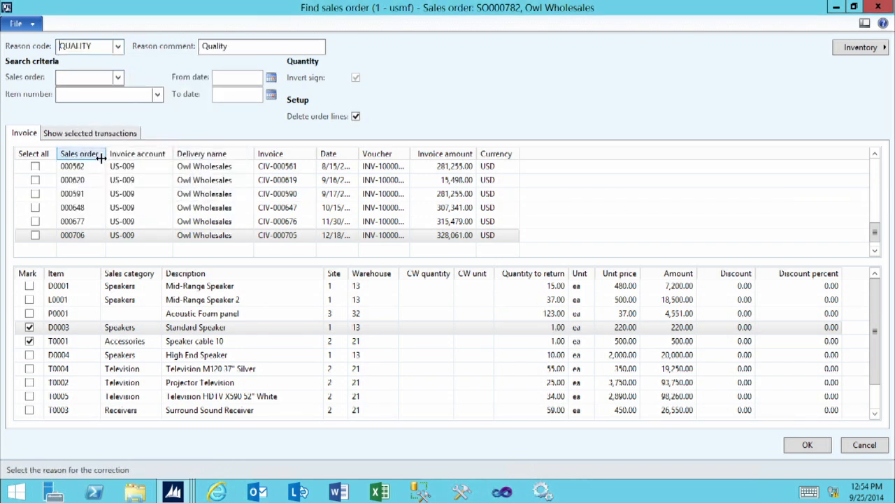
Step: Look at the sales order and item number search criteria and review the transactions selected for return
click(91, 77)
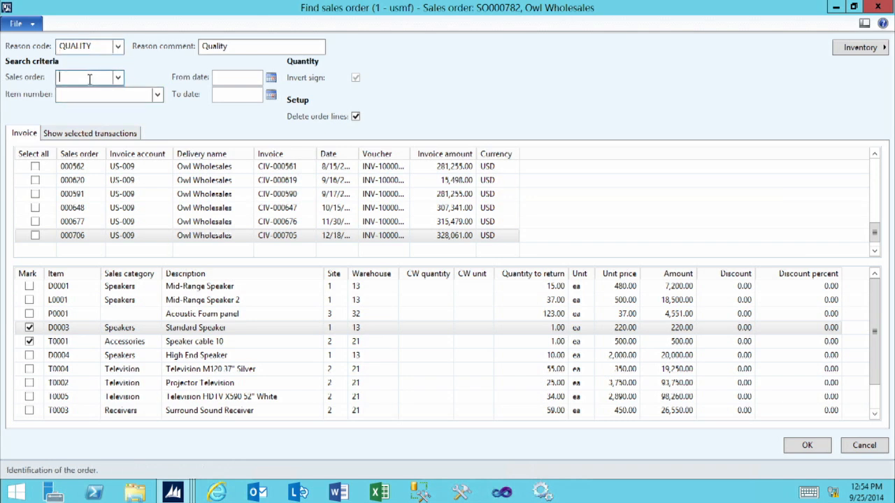
click(91, 96)
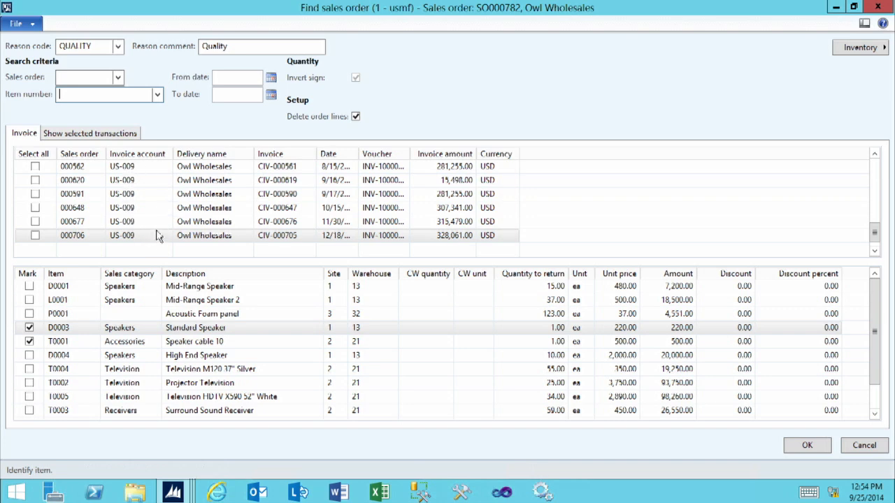
click(99, 134)
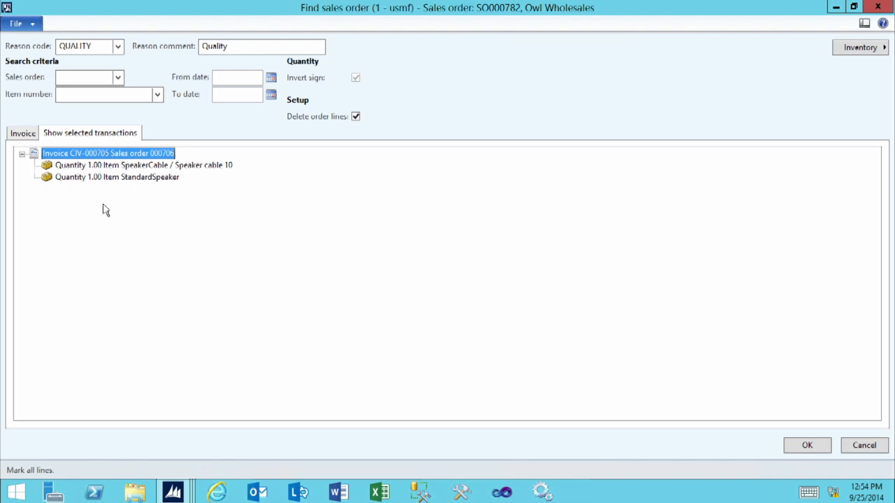
click(24, 133)
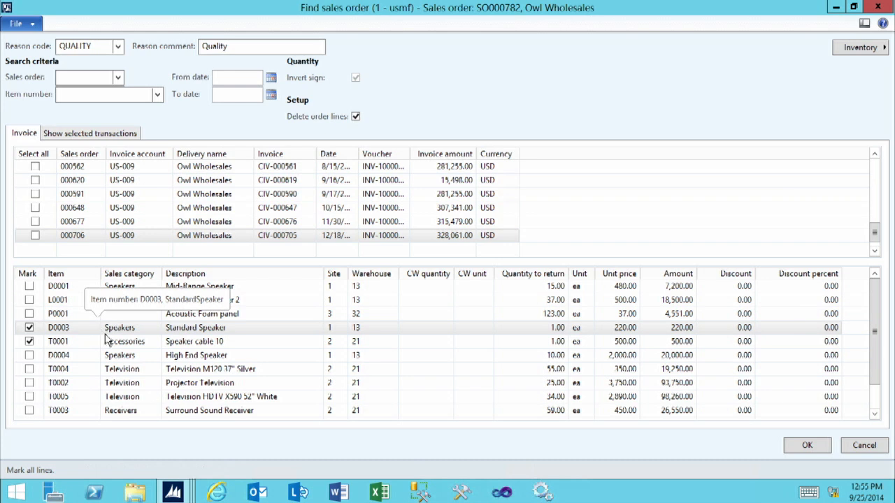
Step: Mark the High End Speaker on the 10/15 invoice with a quantity to return of 1 and copy the selected lines to the return order
click(87, 213)
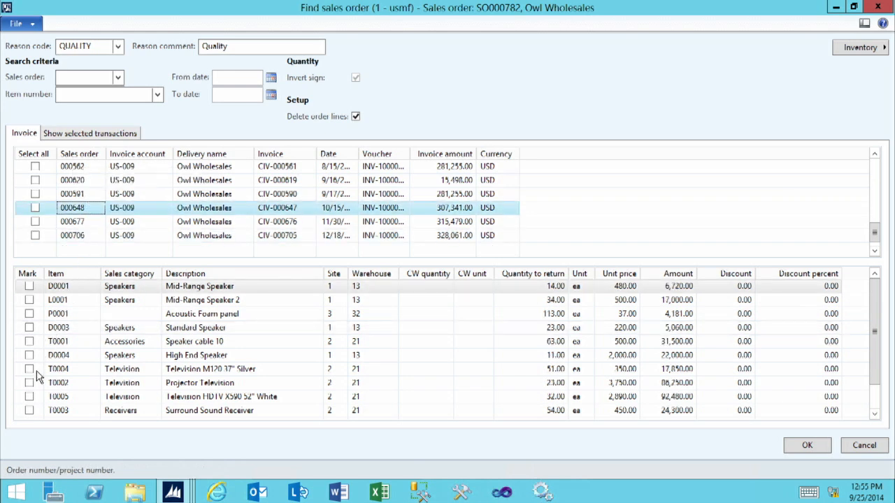
click(105, 356)
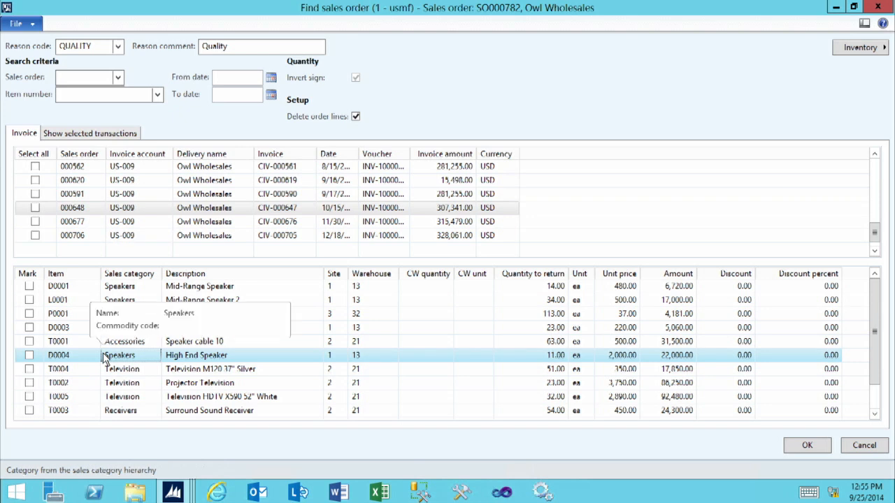
click(29, 355)
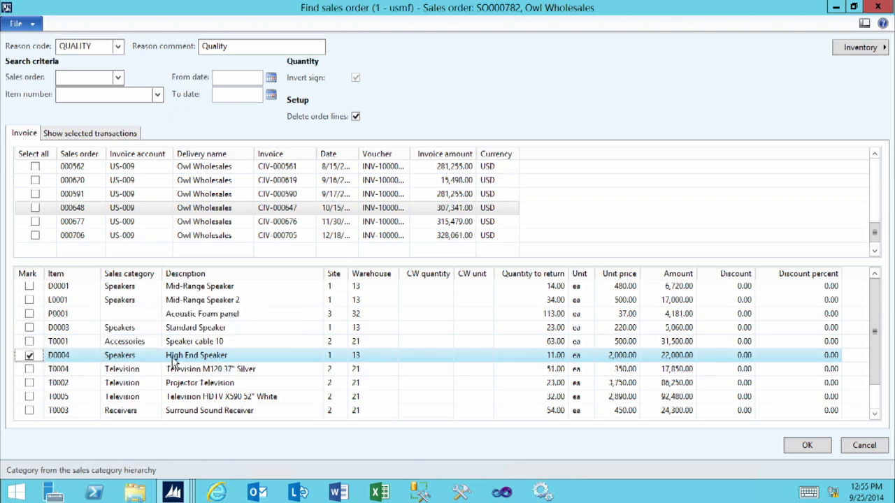
click(549, 357)
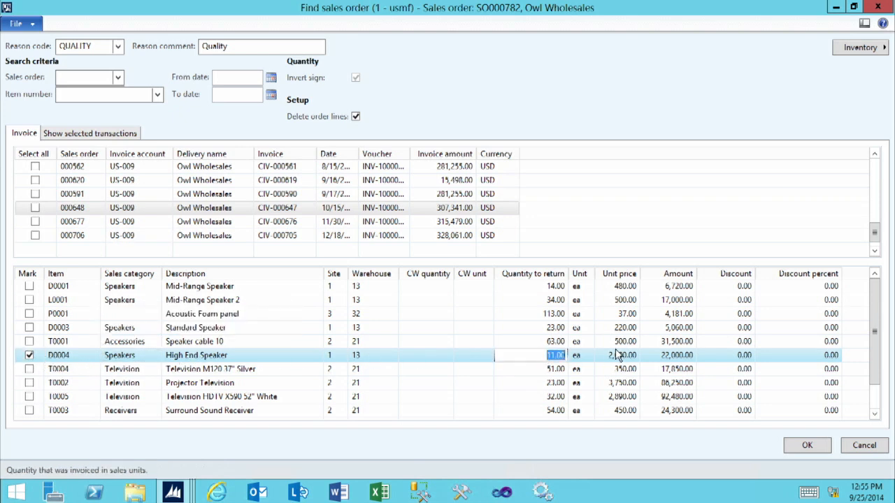
text(1)
click(557, 341)
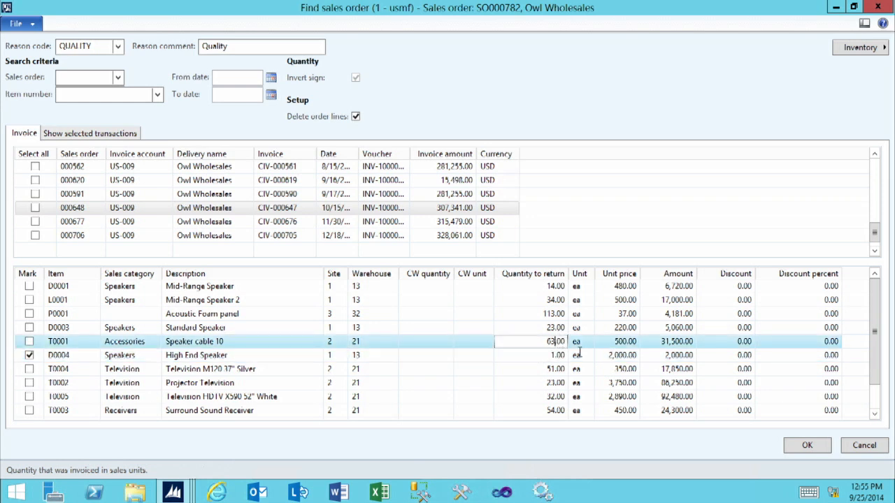
click(807, 446)
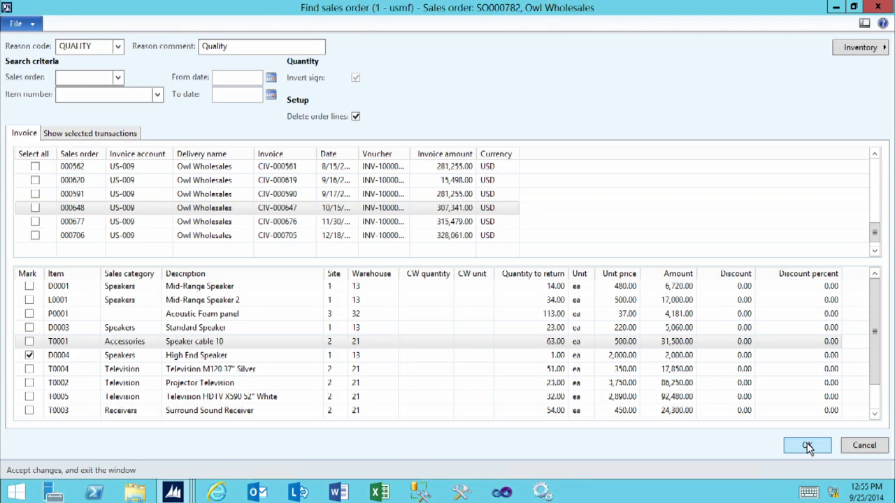
click(809, 446)
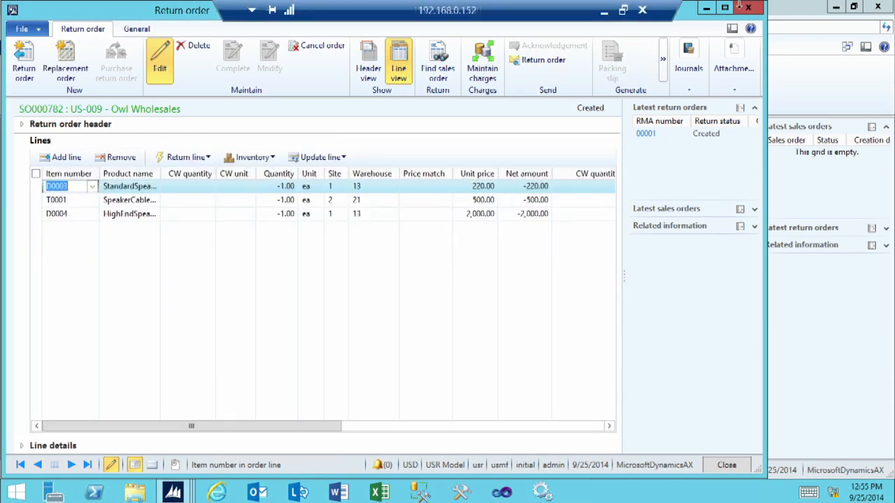
Step: Maximize the return order and examine its lines across all columns through Return status
click(725, 8)
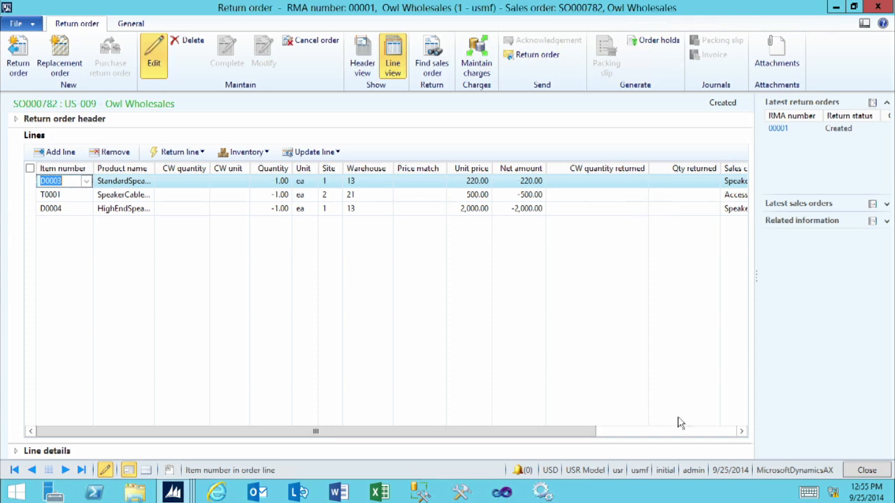
click(742, 434)
click(743, 433)
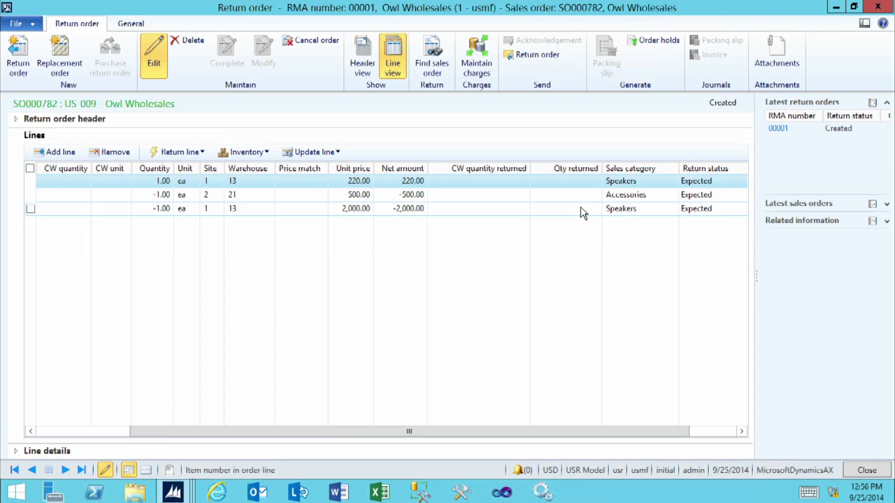
click(742, 431)
click(742, 432)
click(742, 432)
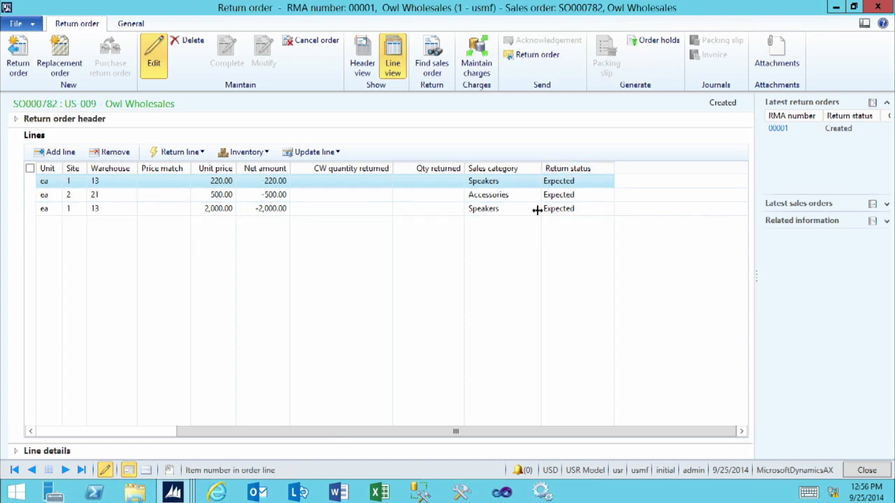
Step: Expand the line details of the Standard Speaker return line and look at the available disposition codes without assigning one
click(26, 452)
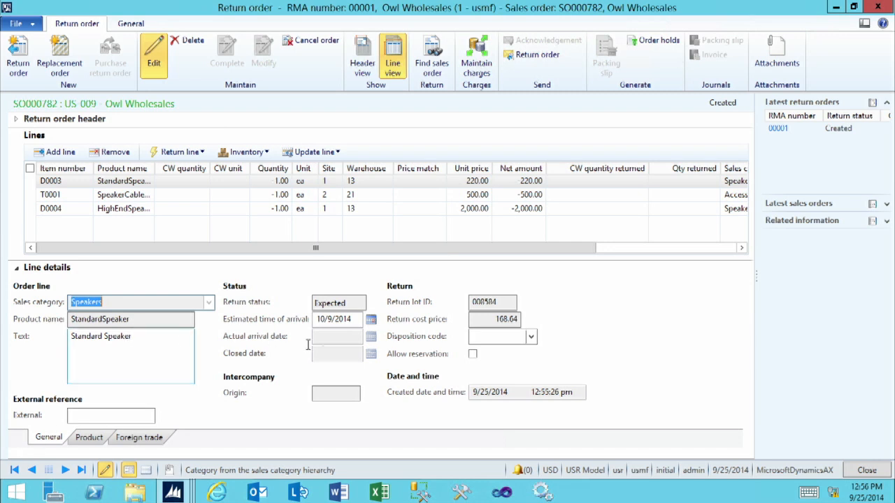
click(497, 337)
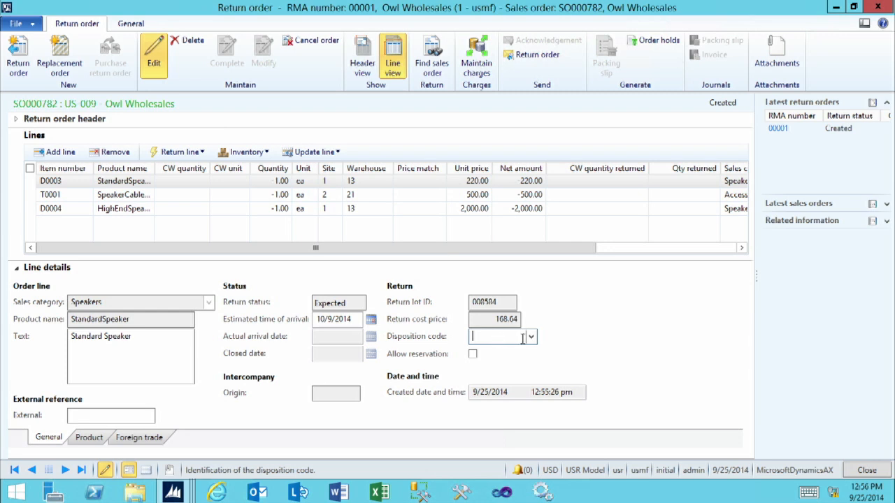
click(531, 337)
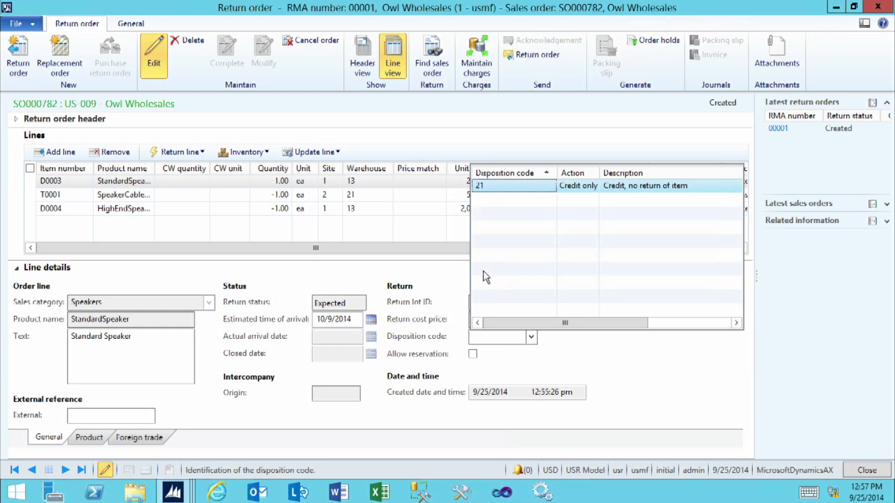
click(488, 338)
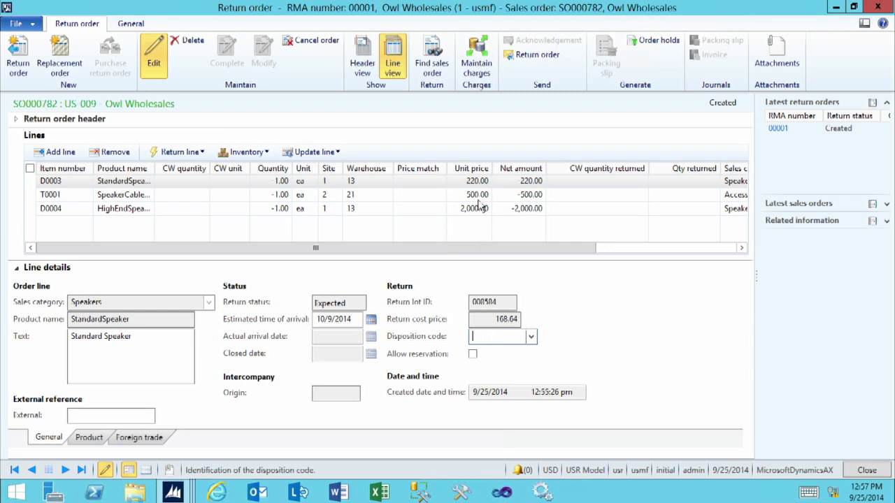
Step: Add a fixed FREIGHT charge with a charges value of 5.00 to the return order and close the charges transactions
click(482, 54)
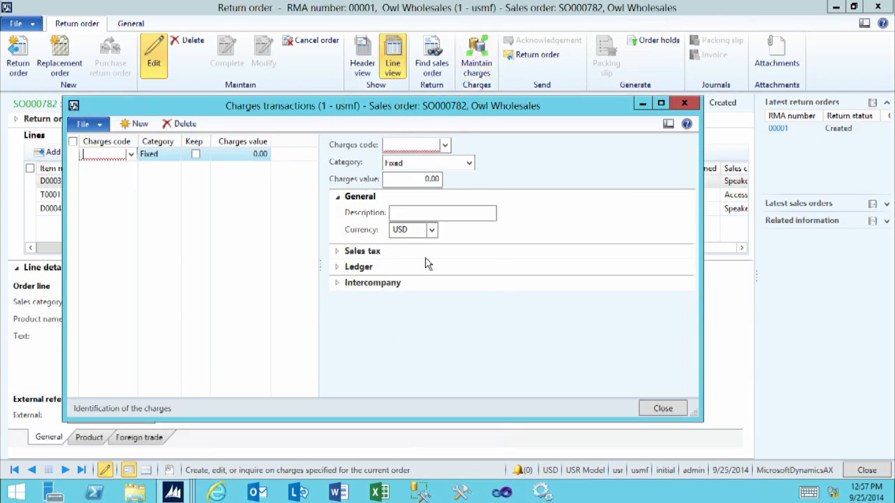
click(445, 147)
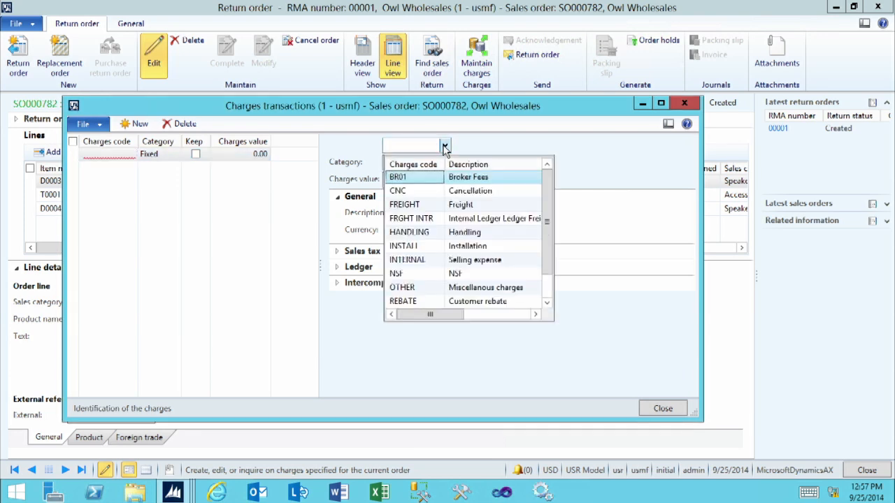
click(413, 205)
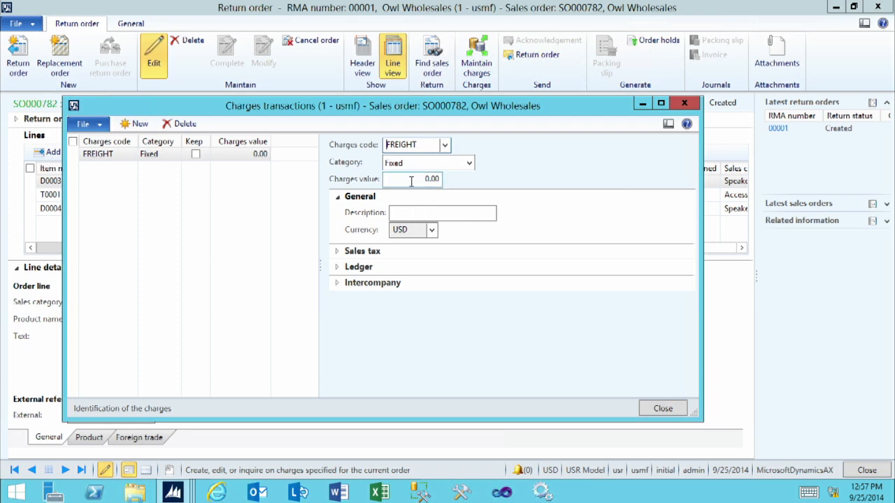
click(412, 181)
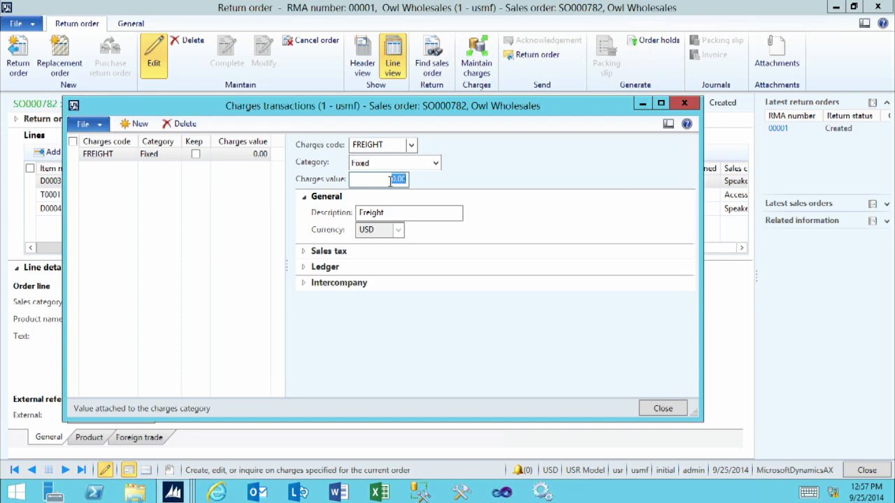
text(5)
key(Tab)
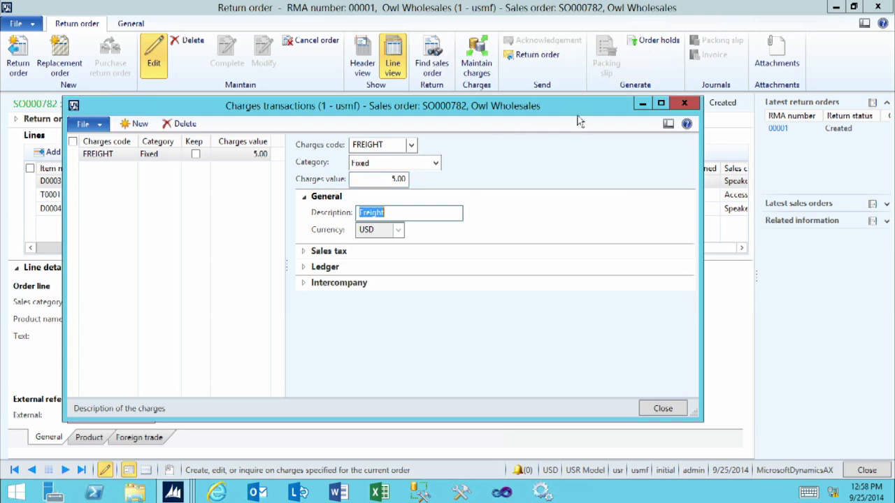
click(681, 105)
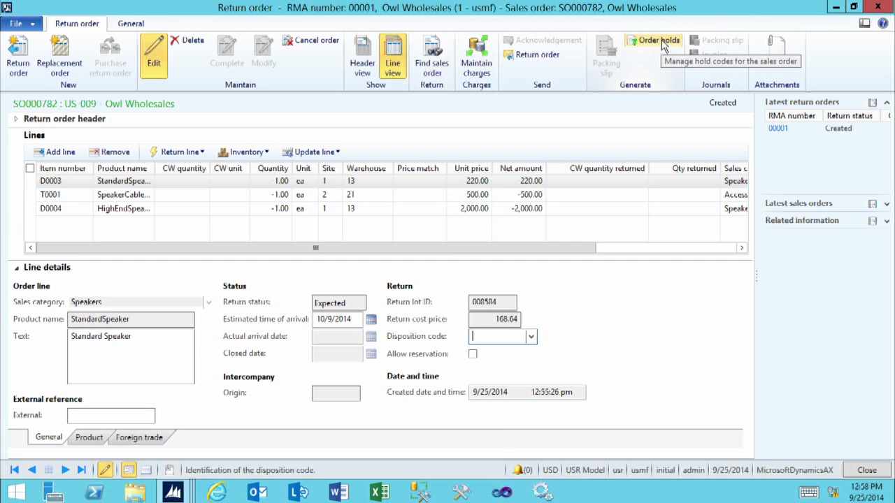
Step: Print the return order document to the screen, review its return details and items, and close the report
click(536, 59)
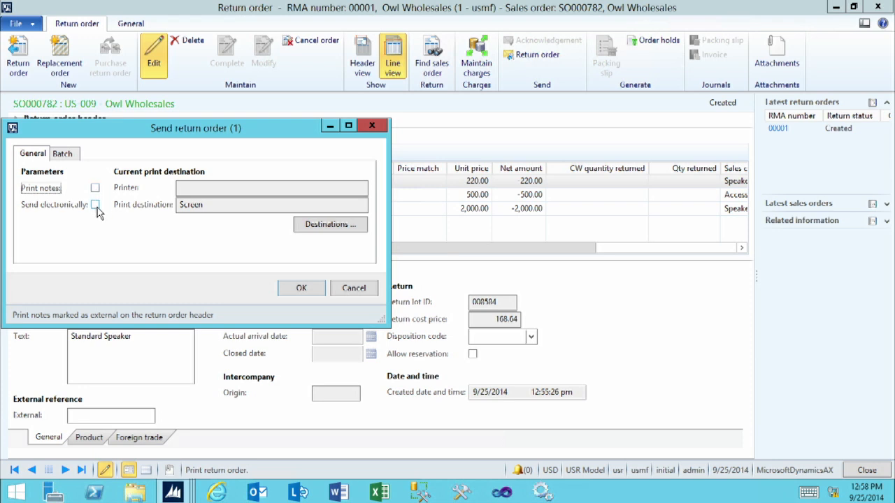
click(303, 289)
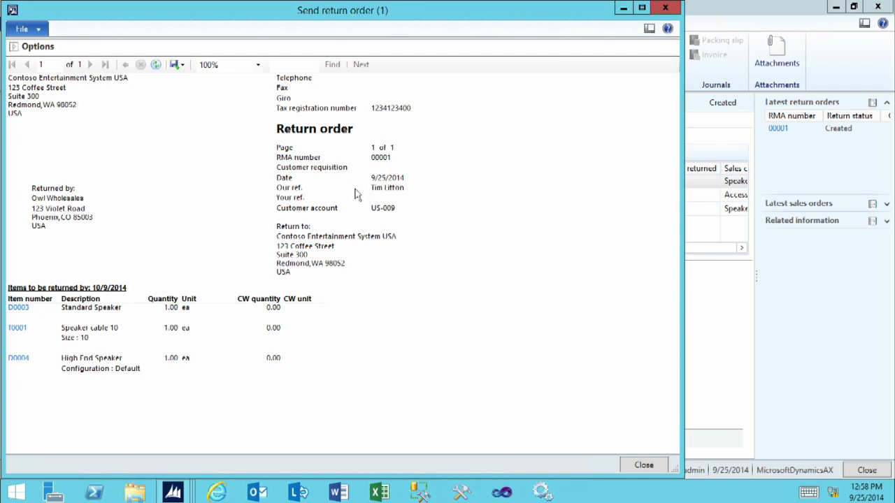
click(644, 465)
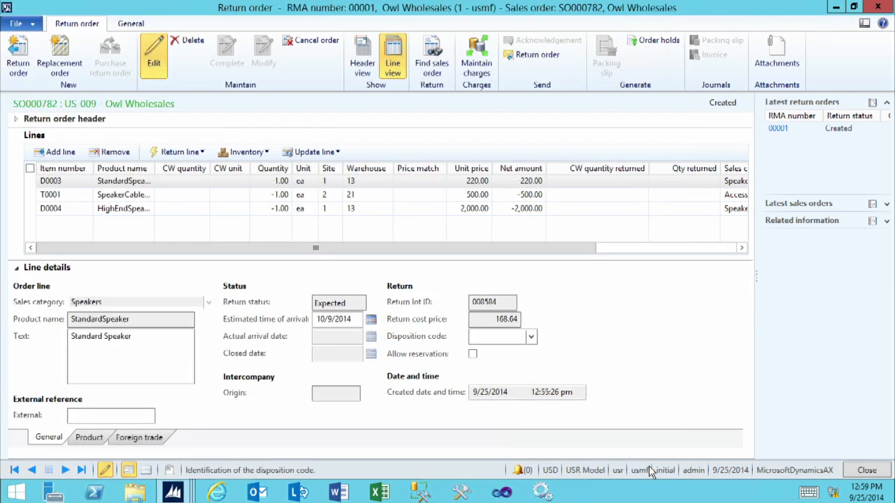